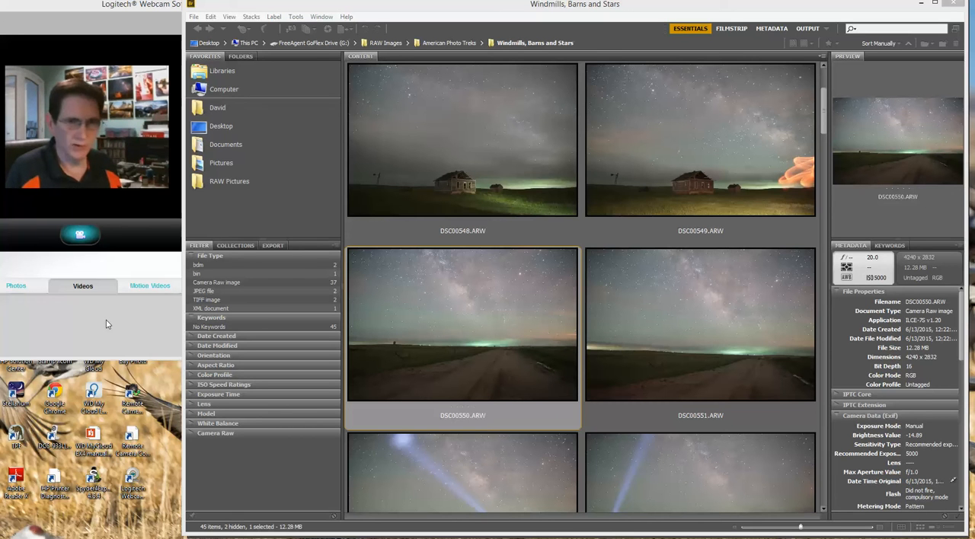
# Open DSC00550.ARW in Camera Raw and apply automatic tone adjustments
pyautogui.press('Num_Lock')
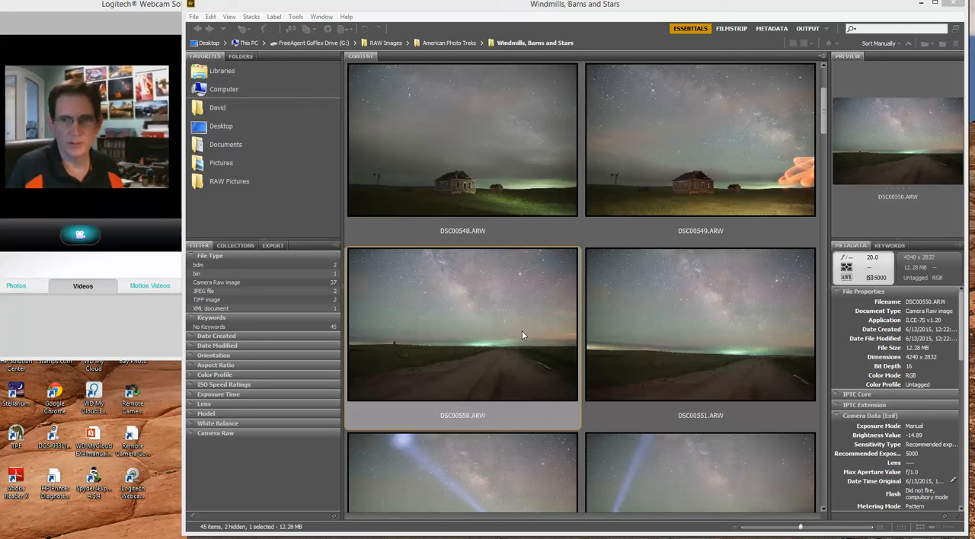
pyautogui.doubleClick(452, 345)
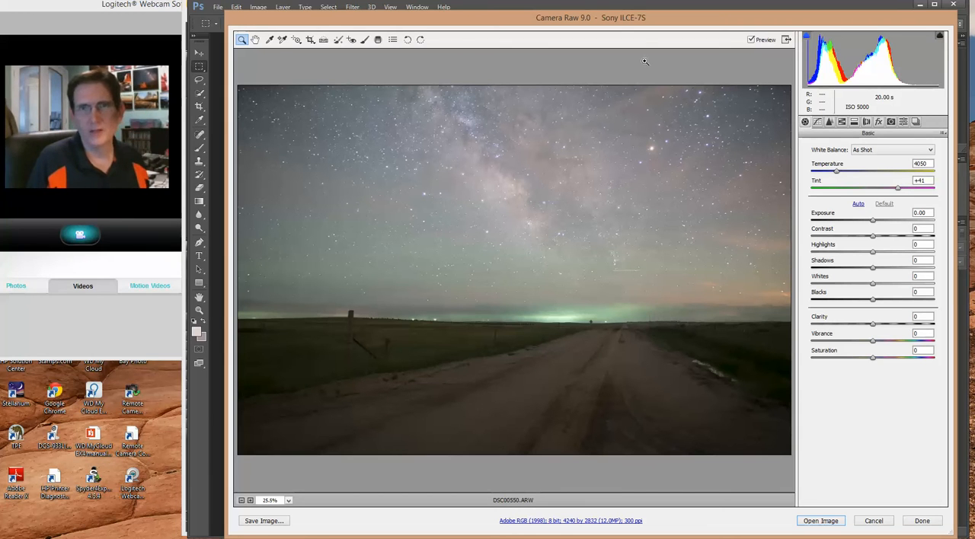
pyautogui.click(858, 206)
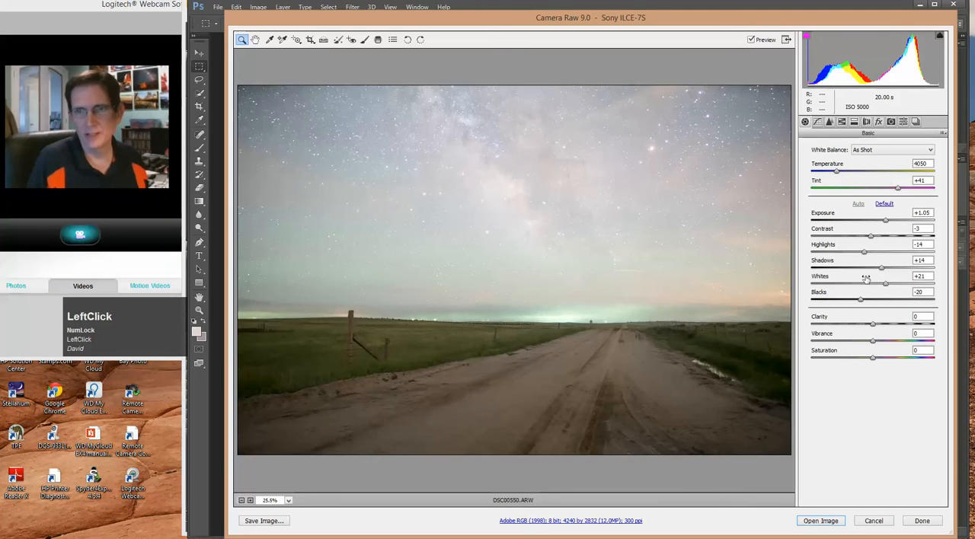
# Set the photo's exposure to +0.10, contrast to +22 and clarity to +46
pyautogui.moveTo(886, 220); pyautogui.dragTo(875, 220)
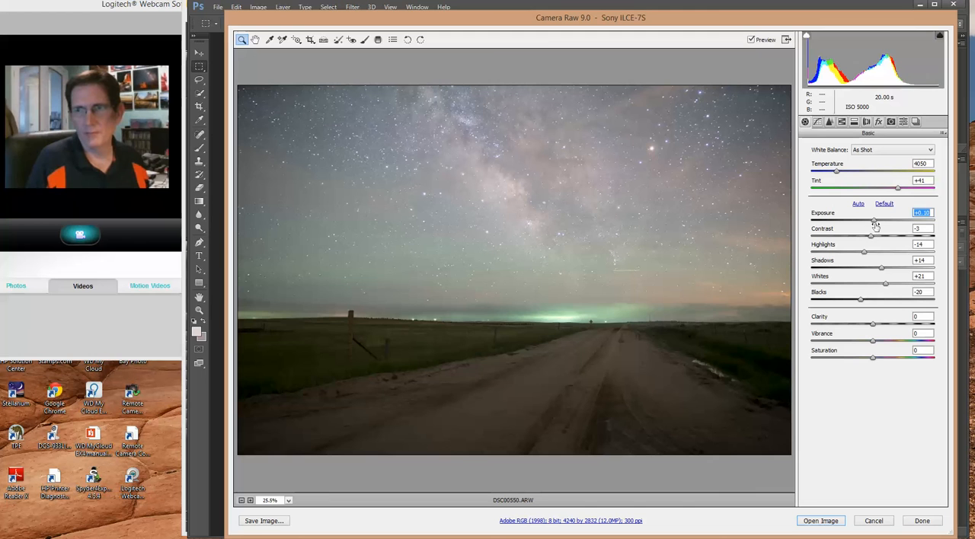
pyautogui.moveTo(873, 238); pyautogui.dragTo(886, 239)
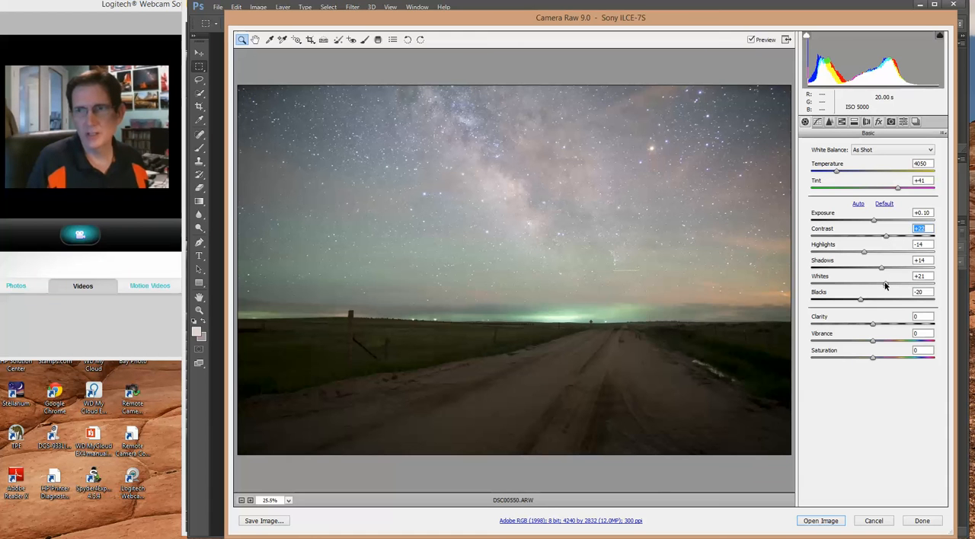
pyautogui.moveTo(873, 326); pyautogui.dragTo(896, 332)
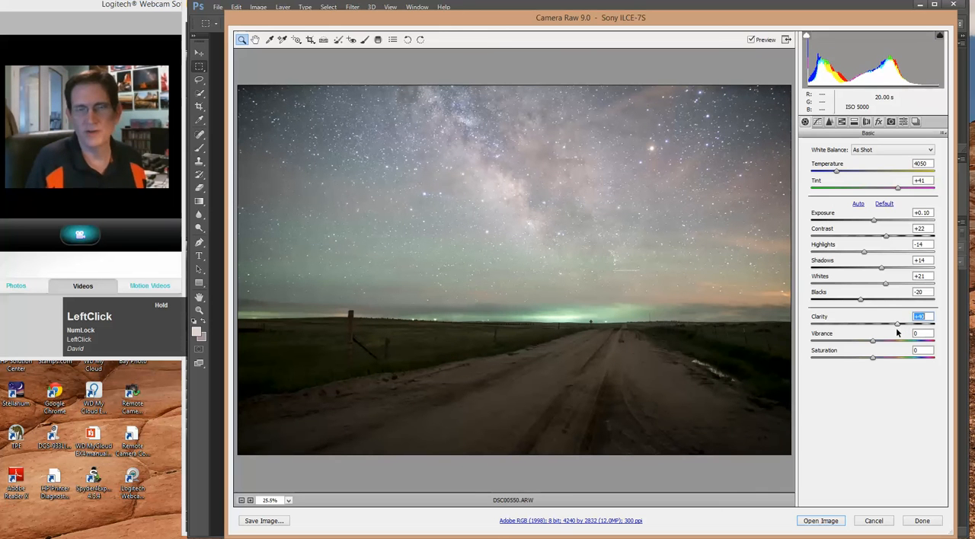
pyautogui.moveTo(896, 327)
pyautogui.mouseDown()
pyautogui.moveTo(885, 333)
pyautogui.moveTo(899, 334)
pyautogui.mouseUp()
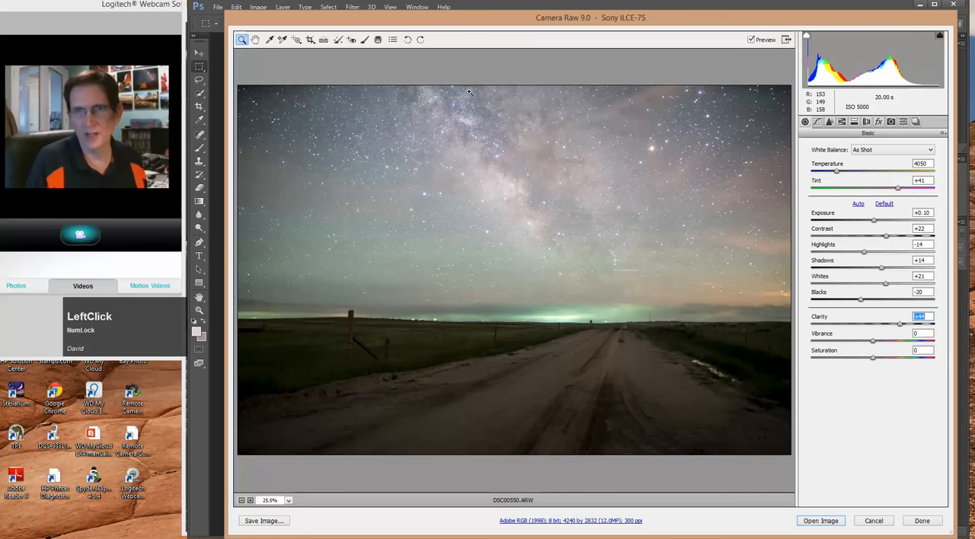
pyautogui.moveTo(905, 330); pyautogui.dragTo(901, 326)
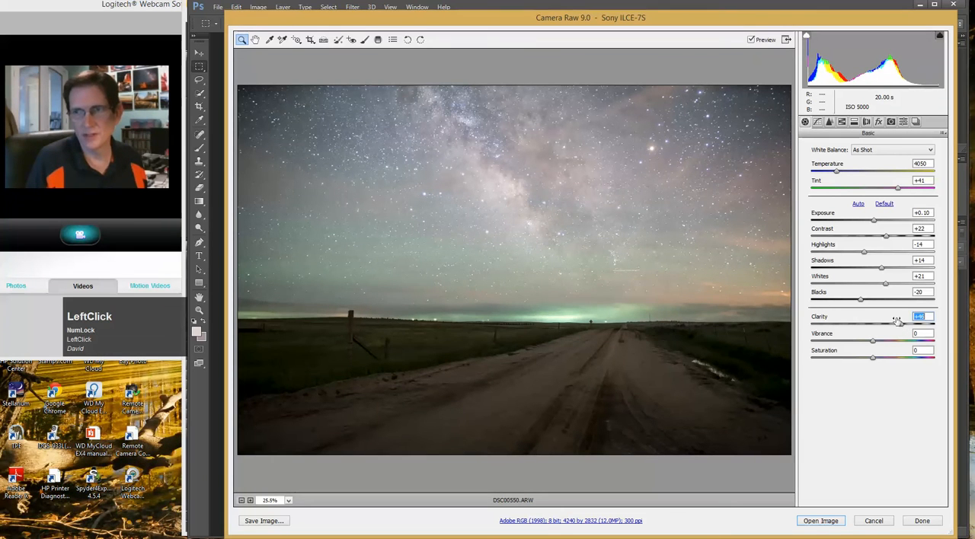
# Set the highlights to -6, shadows to +71, vibrance to +15 and saturation to +1
pyautogui.moveTo(864, 252); pyautogui.dragTo(908, 276)
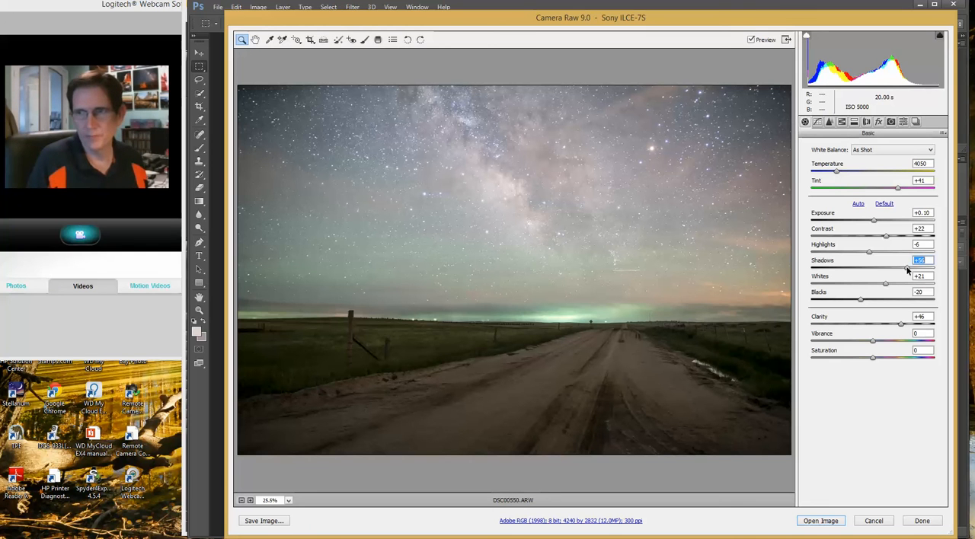
pyautogui.moveTo(909, 268); pyautogui.dragTo(918, 268)
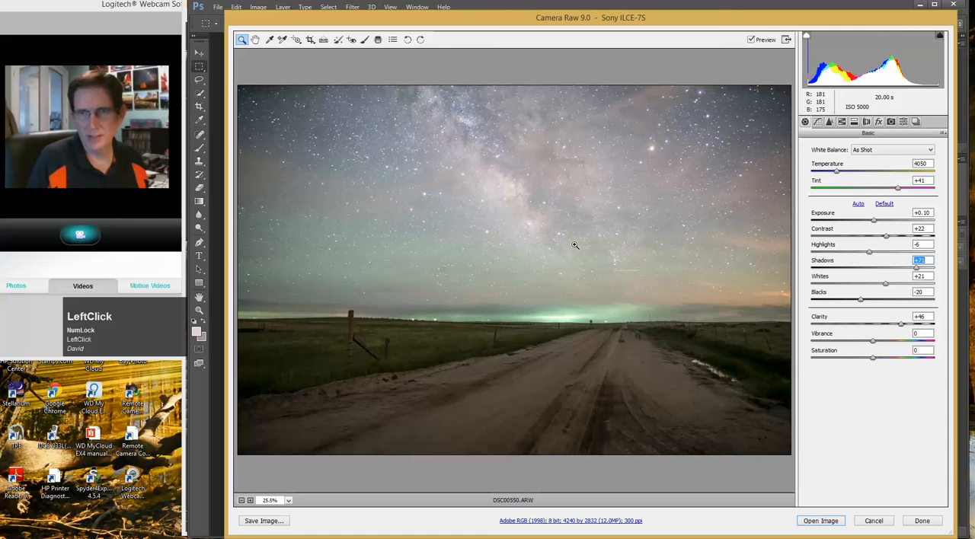
pyautogui.click(873, 341)
pyautogui.moveTo(875, 342); pyautogui.dragTo(882, 342)
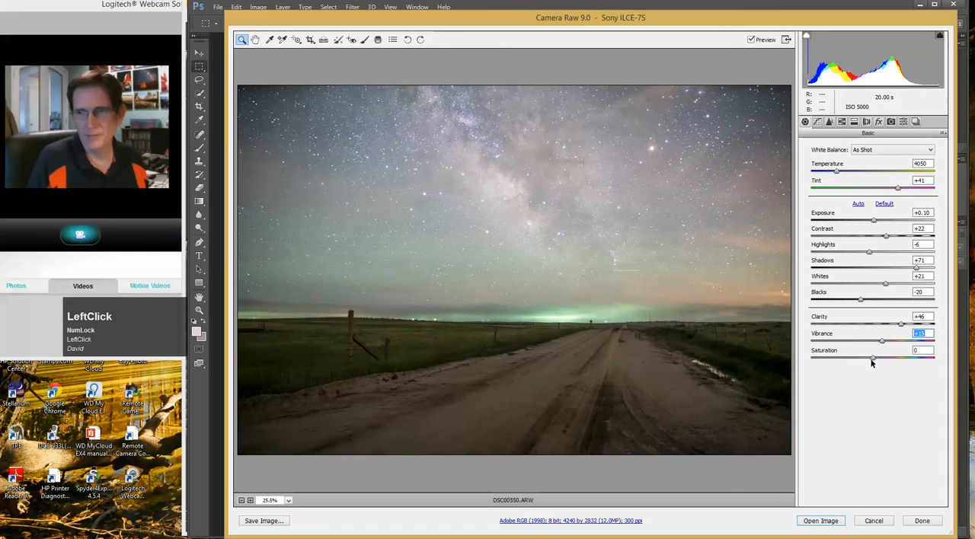
pyautogui.click(874, 359)
pyautogui.moveTo(873, 362); pyautogui.dragTo(873, 361)
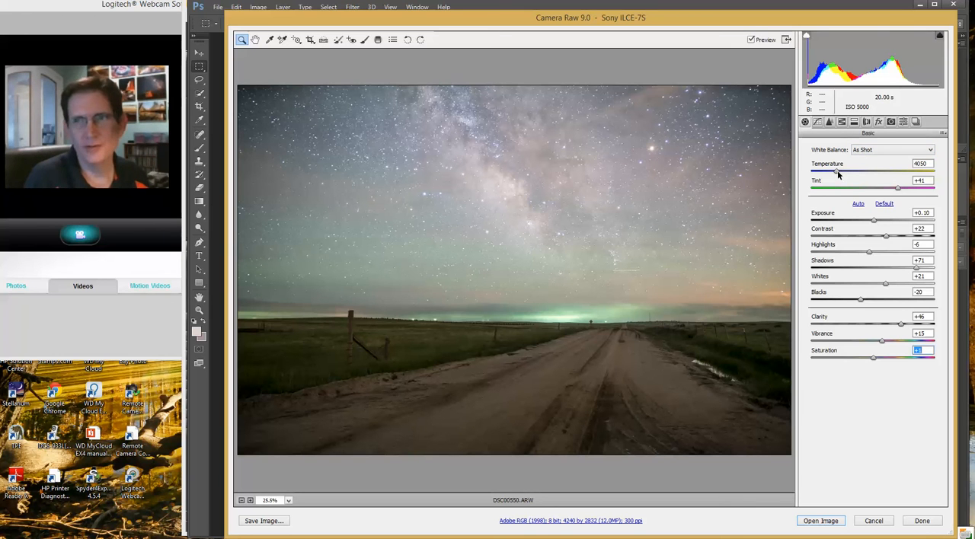
# Adjust the white balance to a temperature of 3600 and a tint of +43
pyautogui.click(837, 173)
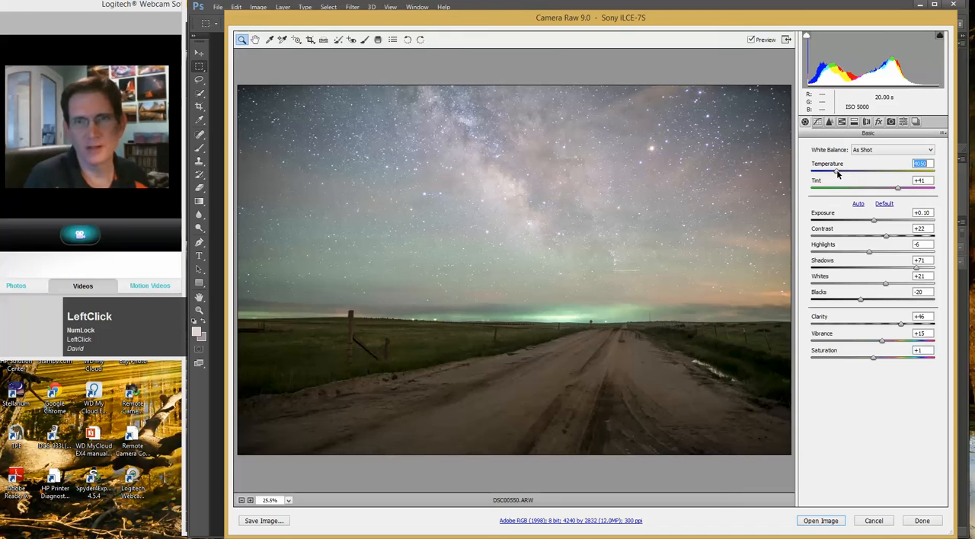
pyautogui.moveTo(837, 174); pyautogui.dragTo(833, 174)
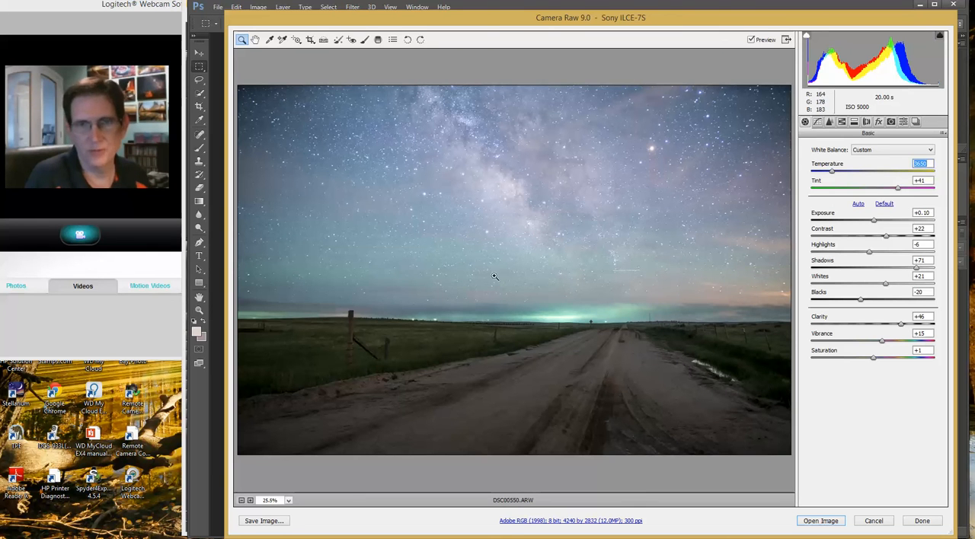
pyautogui.click(834, 172)
pyautogui.moveTo(834, 173); pyautogui.dragTo(832, 172)
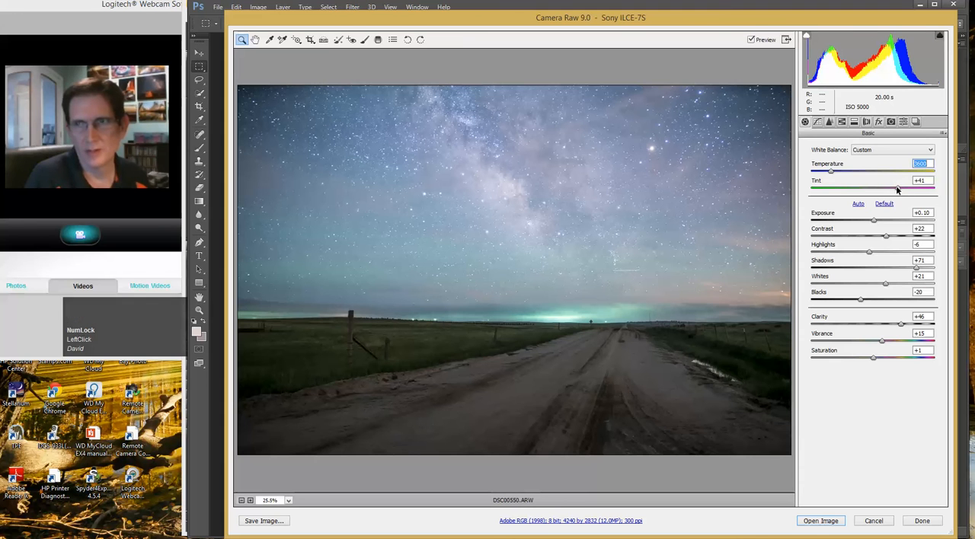
pyautogui.moveTo(899, 191); pyautogui.dragTo(898, 191)
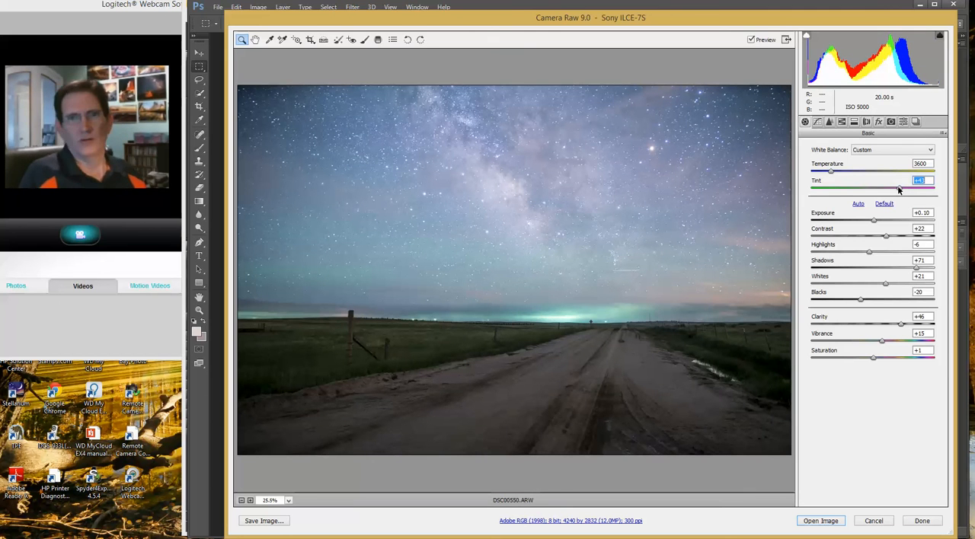
# Sharpen the photo with amount 69, radius 1.5 and masking 58
pyautogui.click(829, 122)
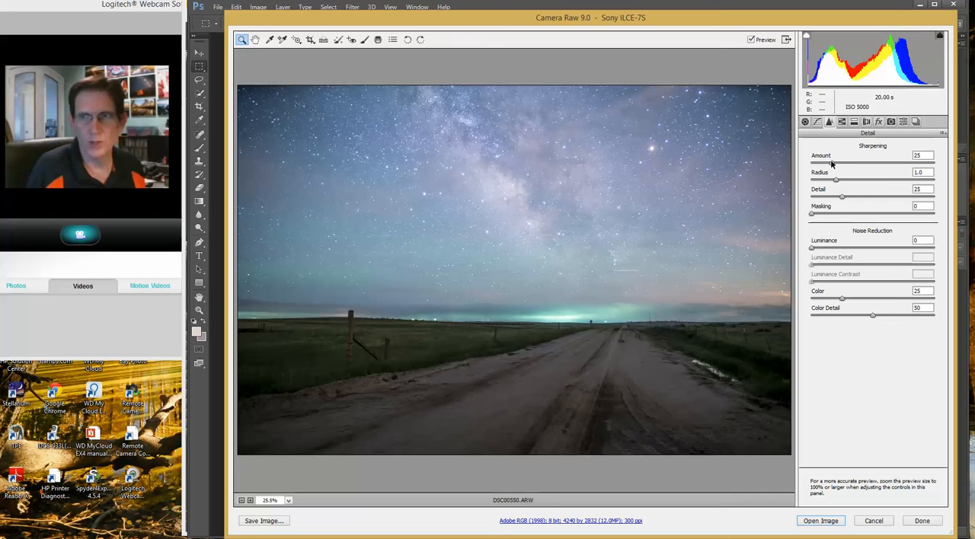
pyautogui.moveTo(832, 162); pyautogui.dragTo(860, 181)
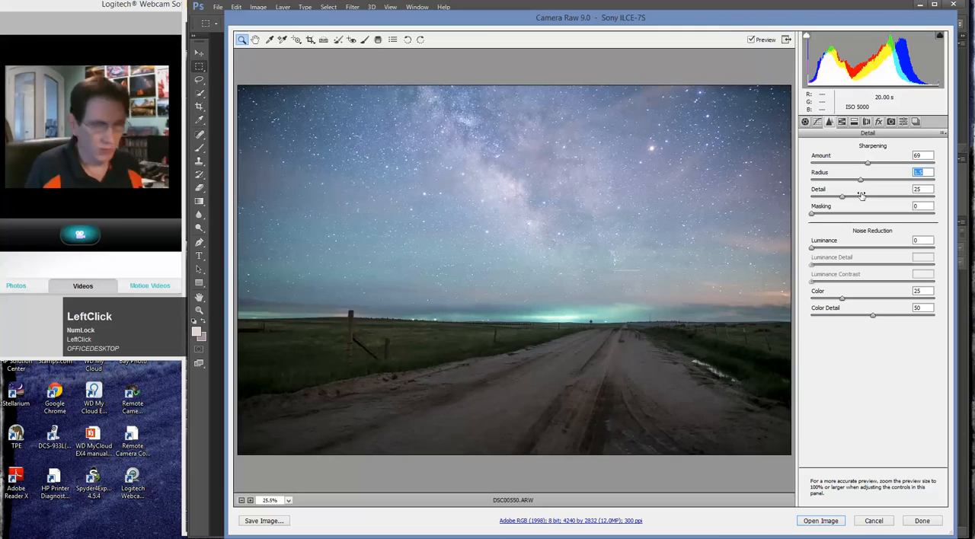
pyautogui.press('alt')
pyautogui.moveTo(810, 215); pyautogui.dragTo(883, 216)
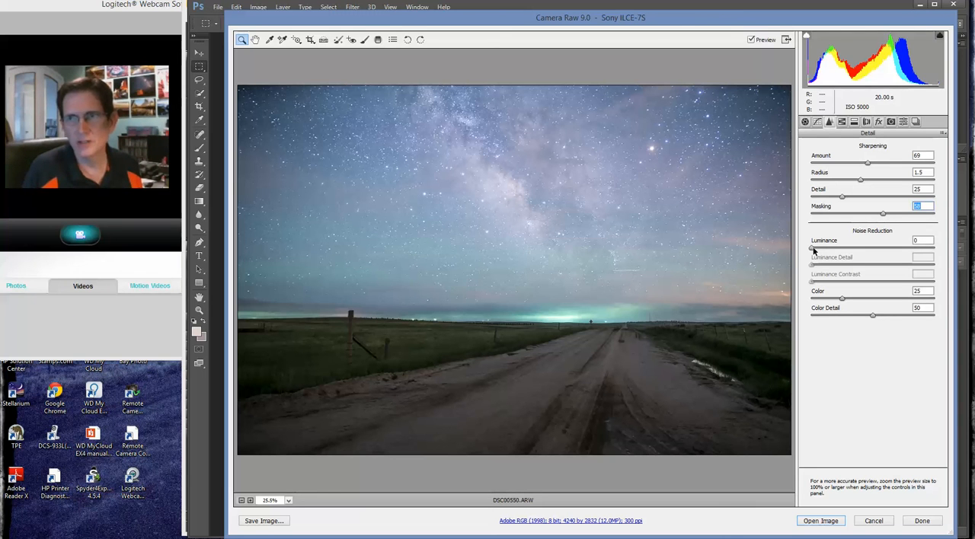
# Apply light luminance noise reduction with a value of 7
pyautogui.moveTo(813, 251); pyautogui.dragTo(821, 248)
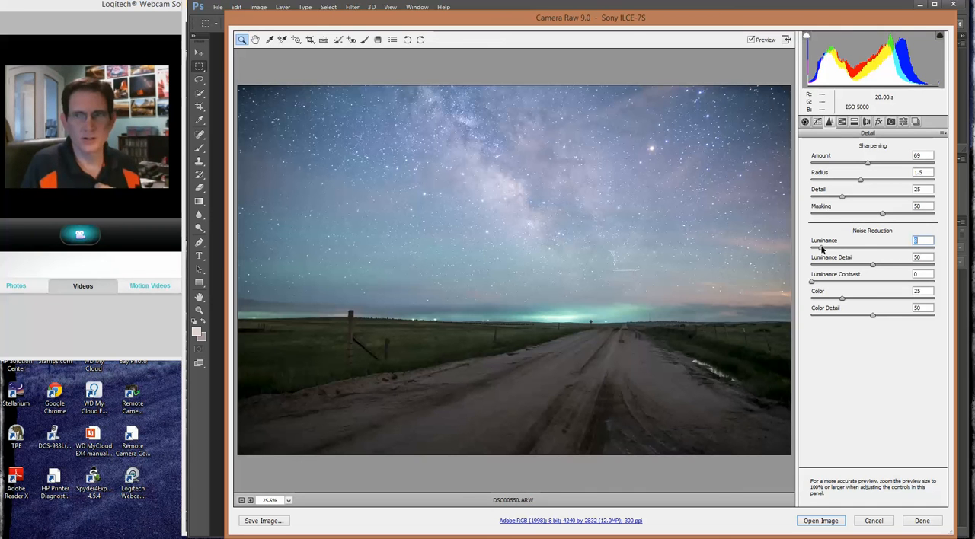
pyautogui.click(822, 250)
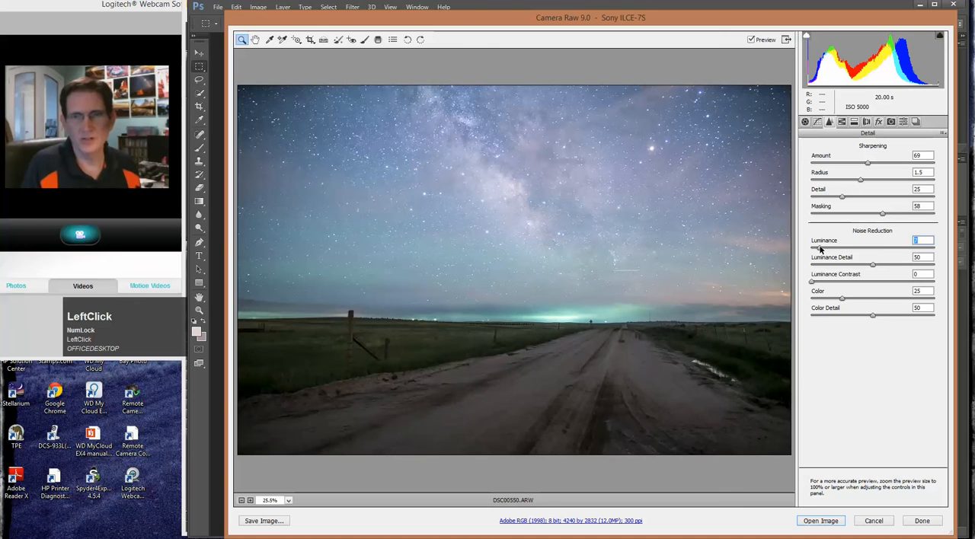
pyautogui.moveTo(821, 248); pyautogui.dragTo(821, 248)
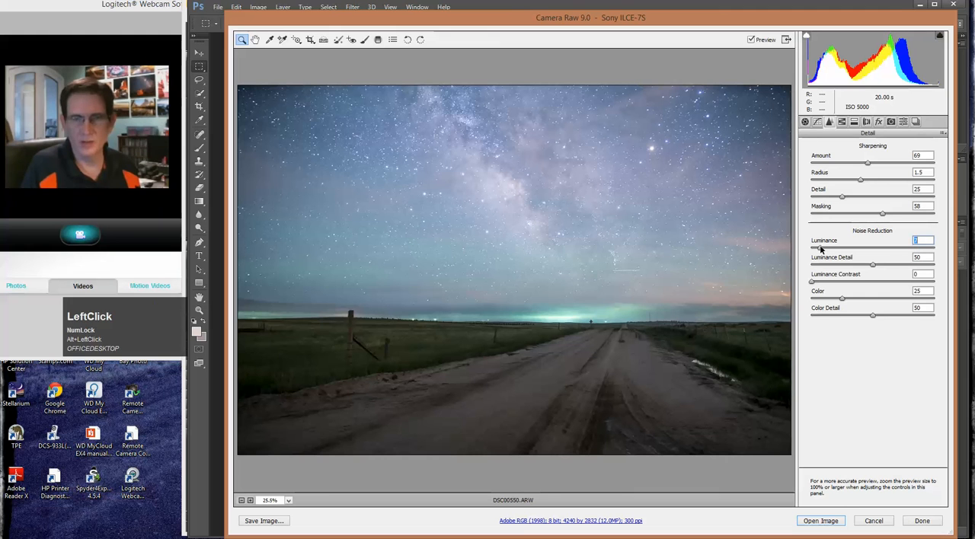
# Enable lens profile corrections using the Sony 24mm F2 ZA SSM profile, with the vignetting correction at 107
pyautogui.click(865, 124)
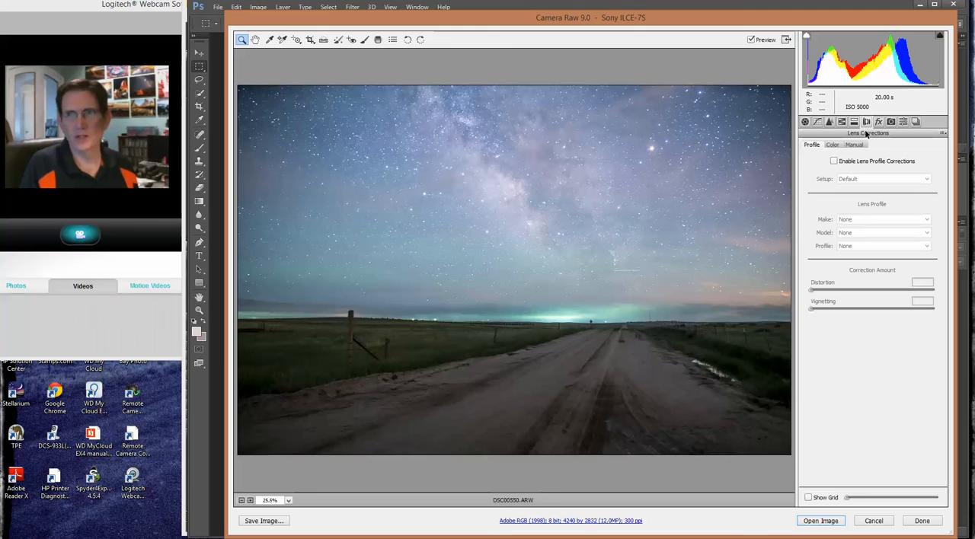
pyautogui.click(834, 162)
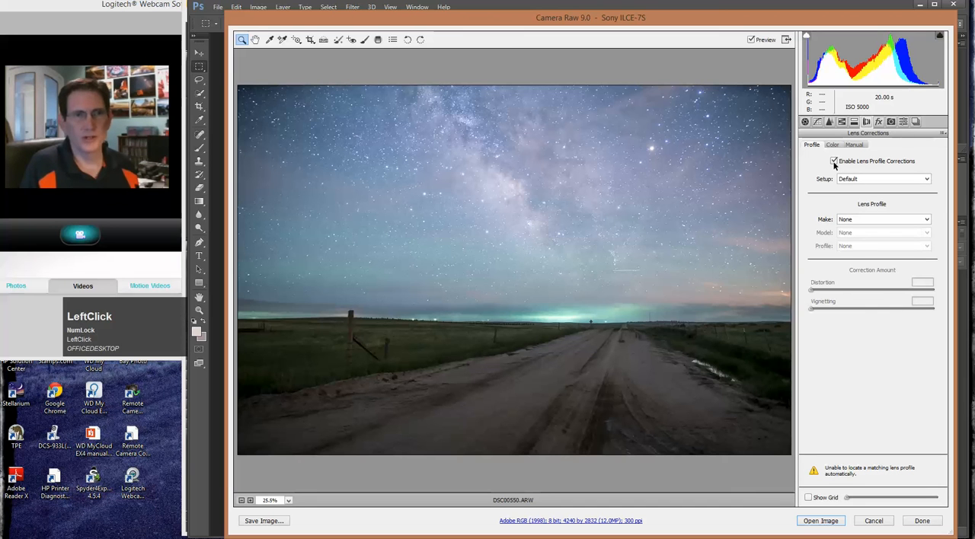
pyautogui.click(864, 221)
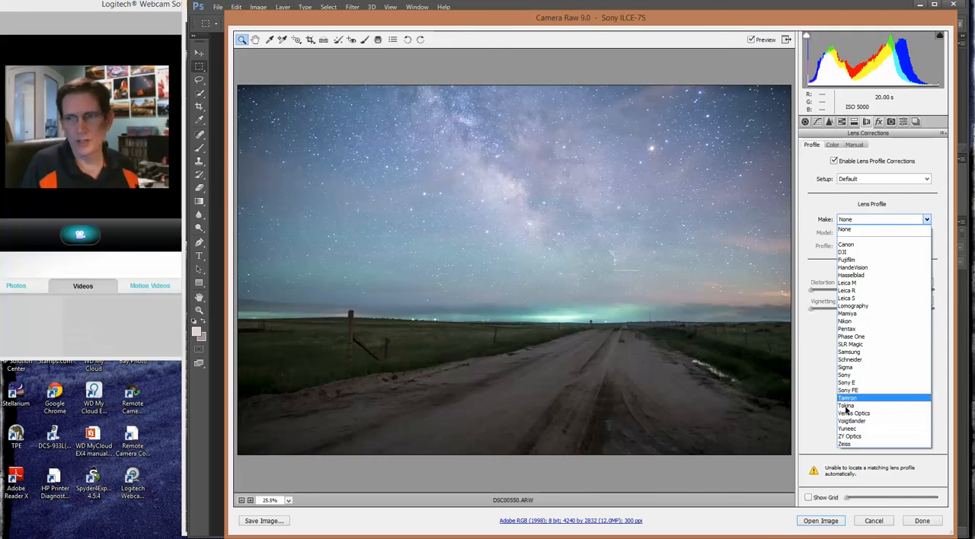
pyautogui.click(851, 375)
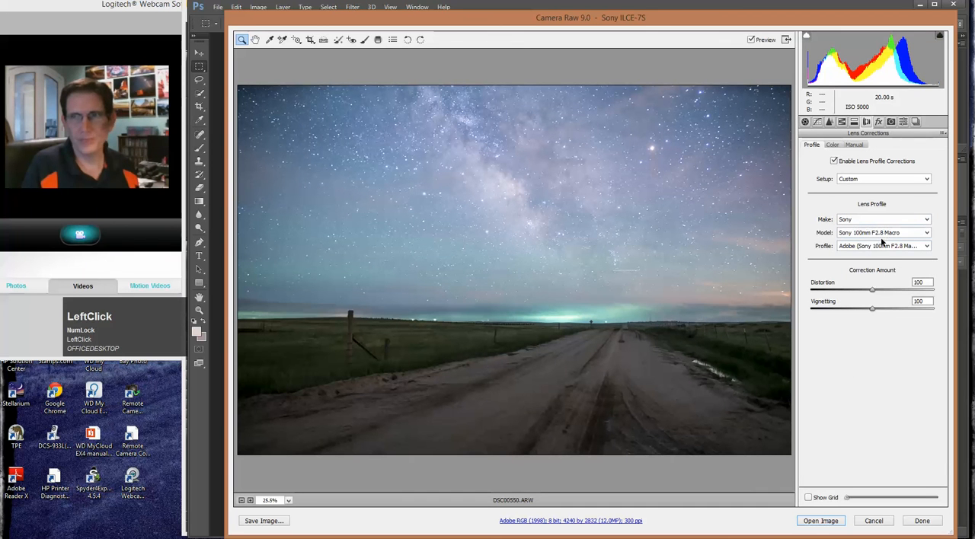
pyautogui.click(883, 235)
pyautogui.moveTo(929, 341); pyautogui.dragTo(921, 268)
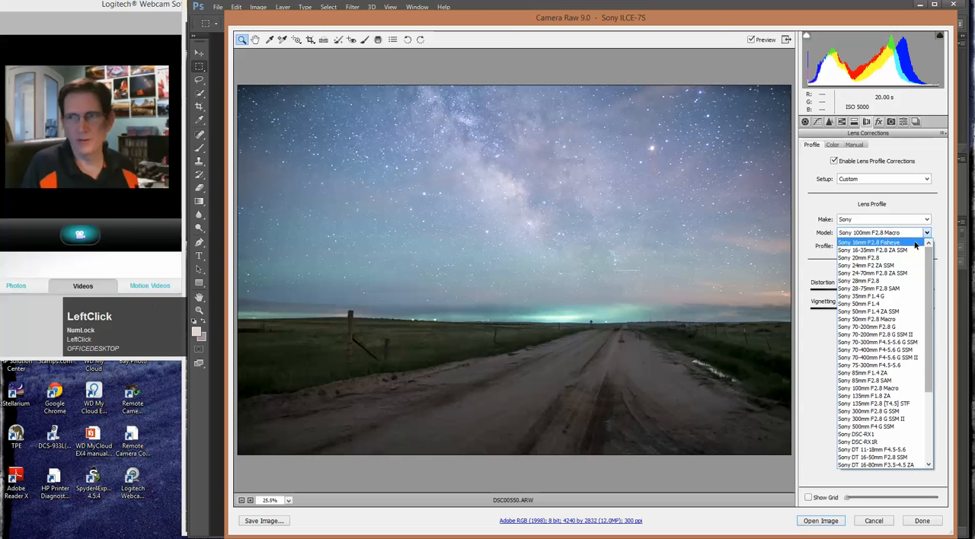
pyautogui.click(878, 266)
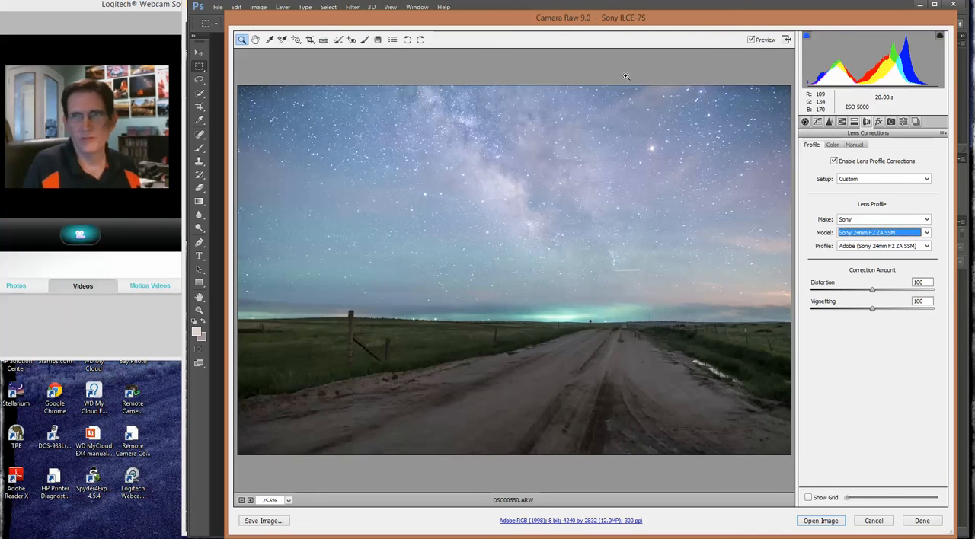
pyautogui.moveTo(872, 309); pyautogui.dragTo(875, 310)
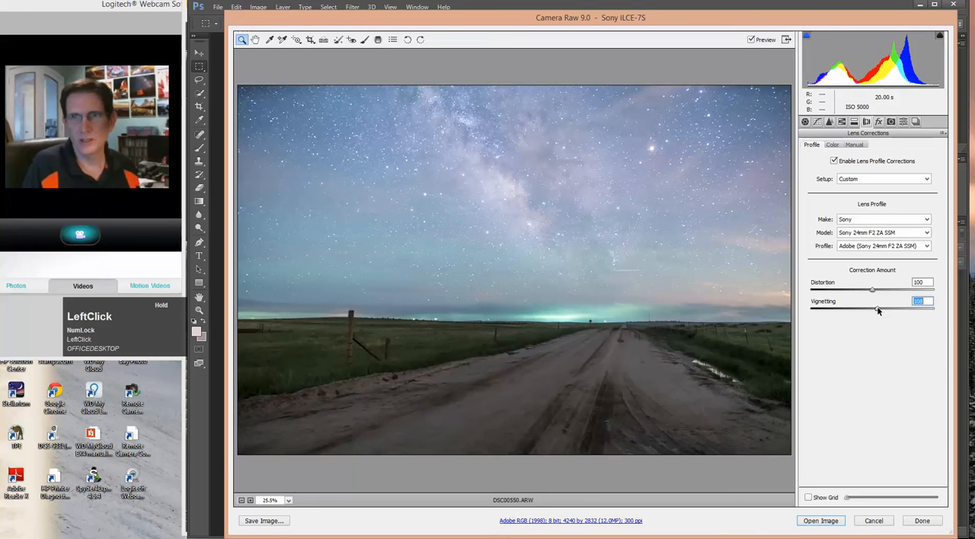
pyautogui.moveTo(873, 310); pyautogui.dragTo(878, 310)
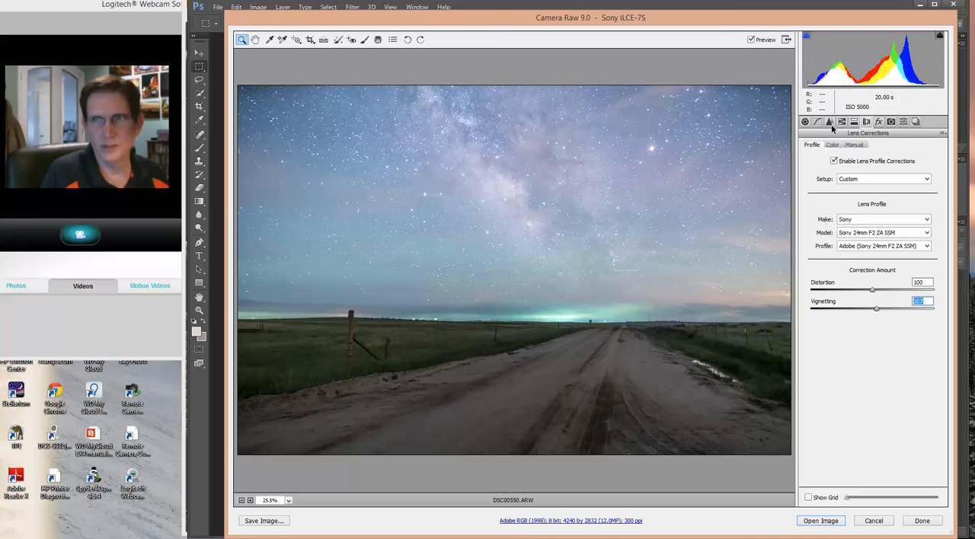
# Start a new Adjustment Brush with all adjustments reset to zero except an exposure of -0.05
pyautogui.click(805, 123)
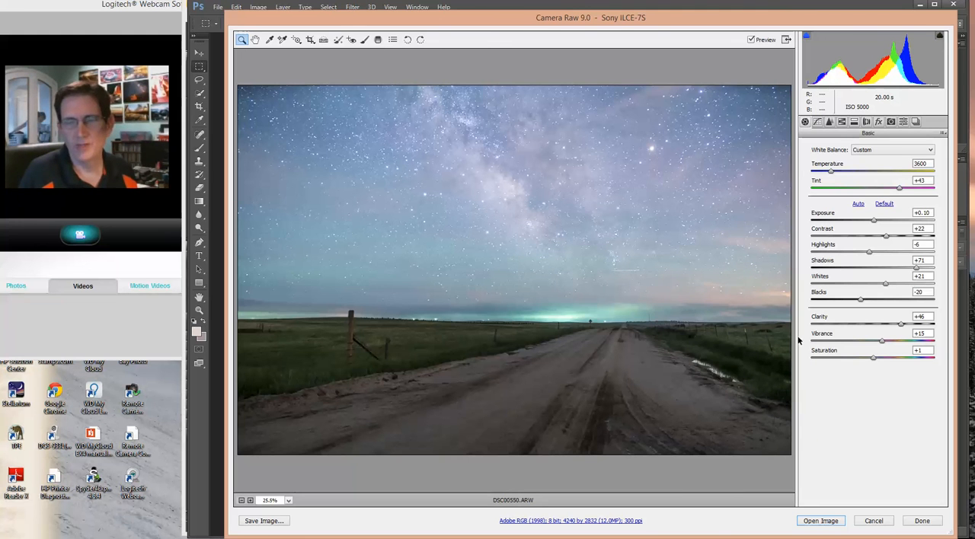
pyautogui.click(364, 41)
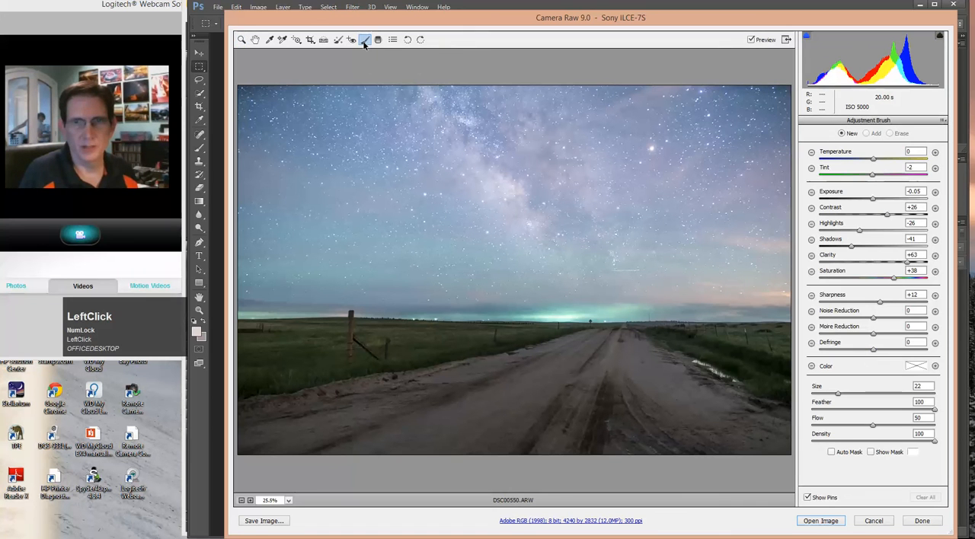
pyautogui.click(811, 192)
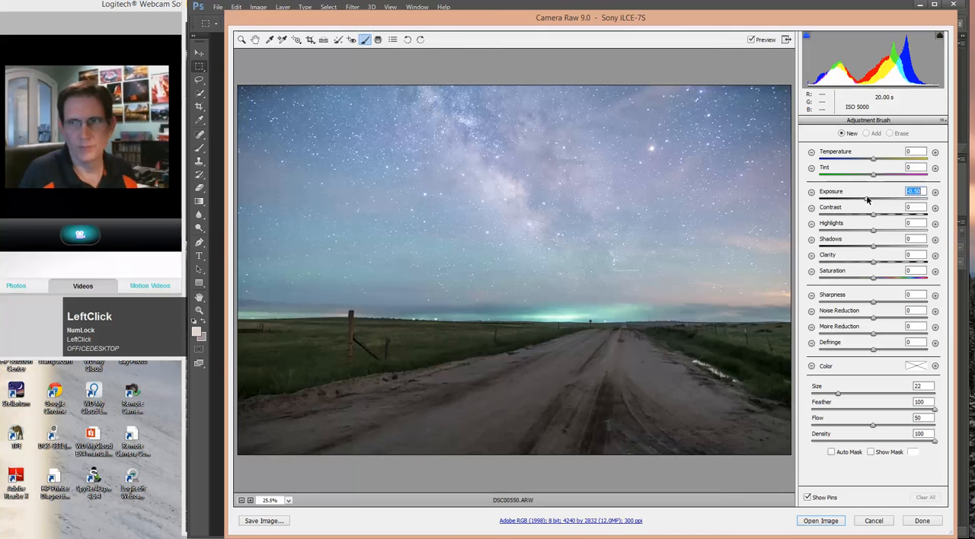
pyautogui.moveTo(867, 199); pyautogui.dragTo(873, 199)
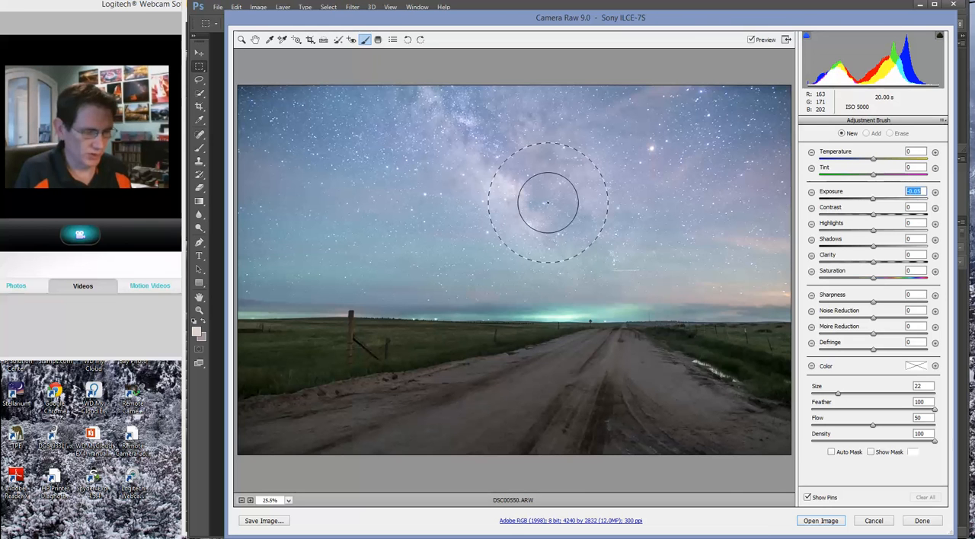
pyautogui.press('[')
pyautogui.press('[')
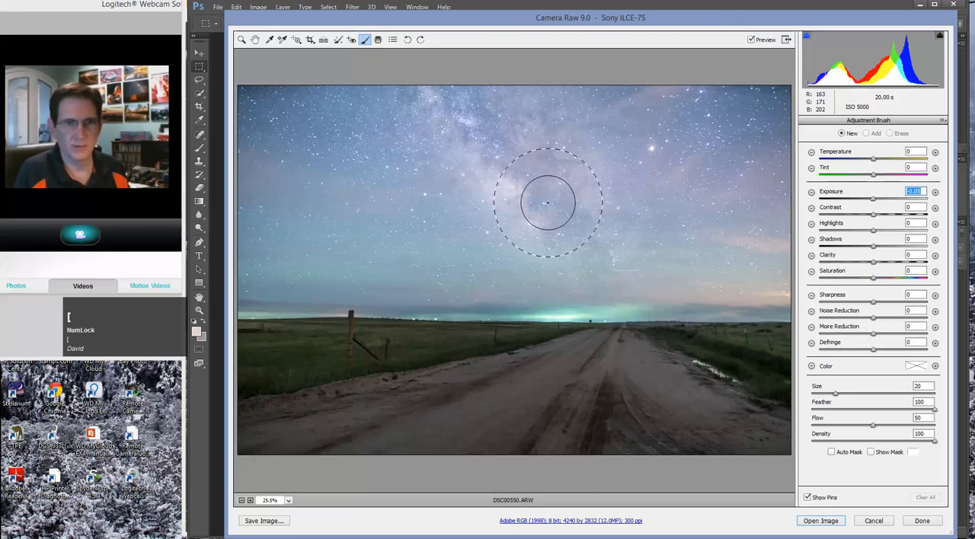
pyautogui.press('[')
pyautogui.press('[')
pyautogui.press('[')
pyautogui.press('[')
pyautogui.press('[')
pyautogui.press('[')
pyautogui.press('[')
pyautogui.press('[')
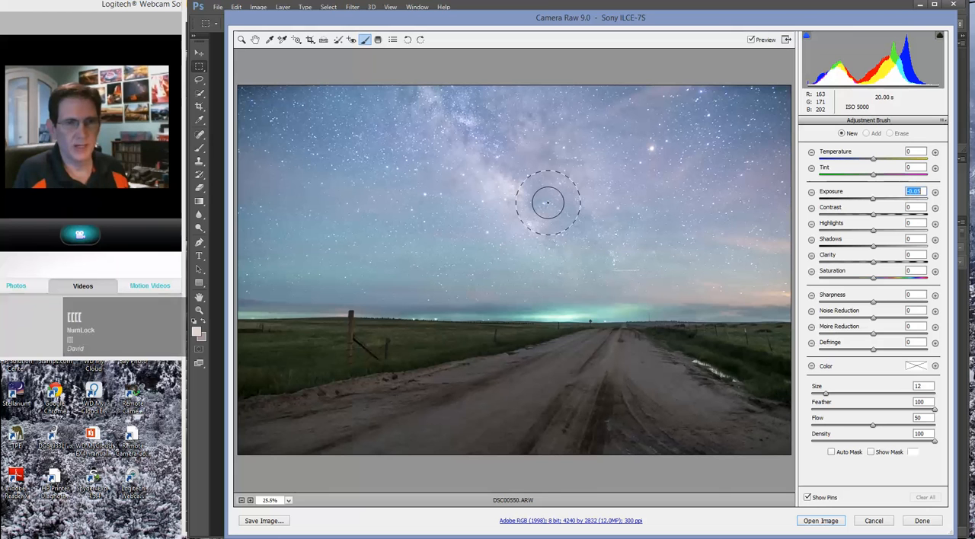
pyautogui.press(']')
pyautogui.press(']')
pyautogui.press(']')
pyautogui.press(']')
pyautogui.press(']')
pyautogui.press(']')
pyautogui.press(']')
pyautogui.press(']')
pyautogui.press(']')
pyautogui.press(']')
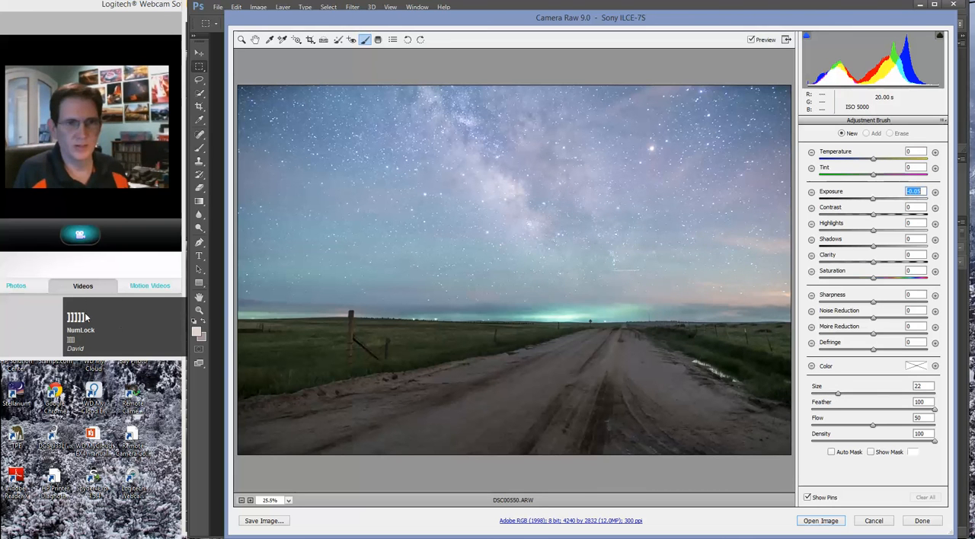
pyautogui.press(']')
pyautogui.press(']')
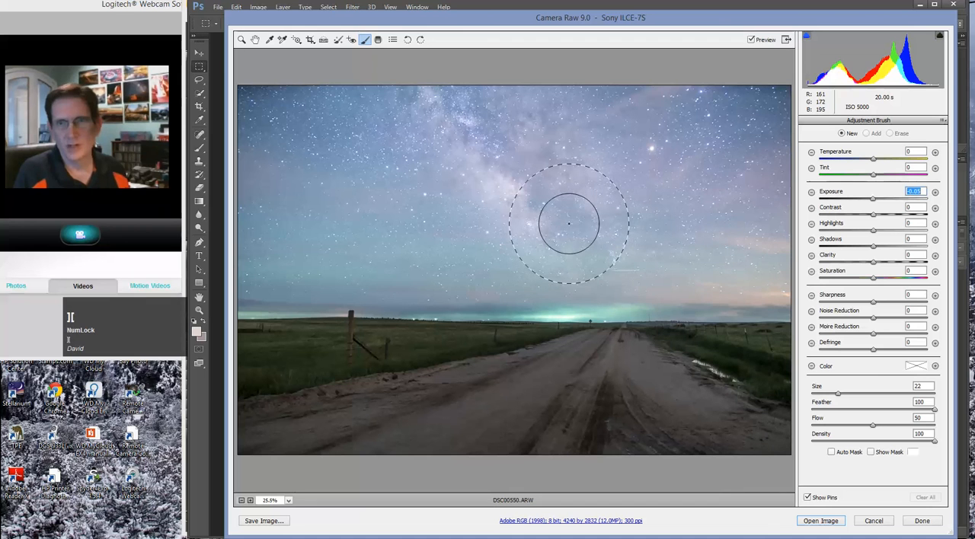
# Reduce the adjustment brush size to 18
pyautogui.press('[')
pyautogui.press('[')
pyautogui.press('[')
pyautogui.press('[')
pyautogui.press('[')
pyautogui.press('[')
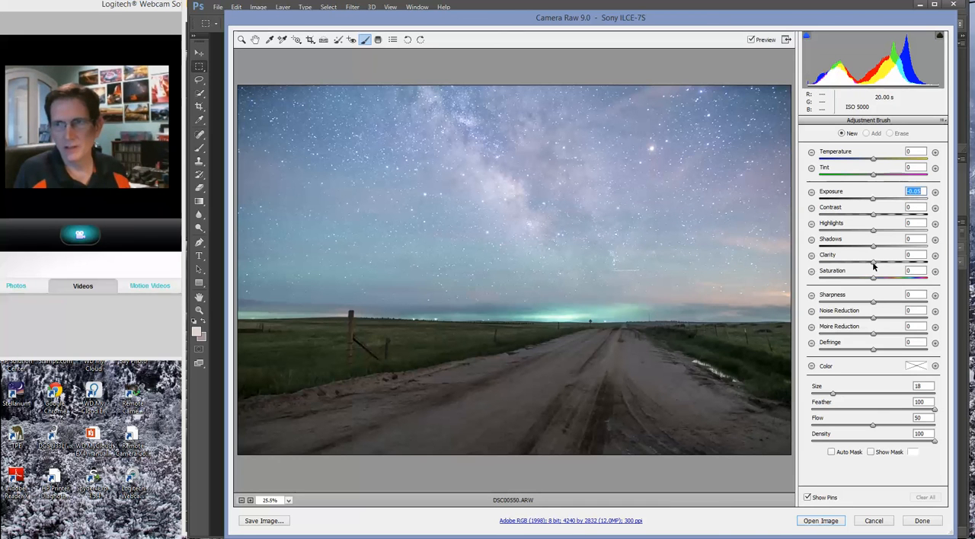
# Brush along the Milky Way band with clarity +52, saturation +5, contrast +6 and exposure +0.10
pyautogui.moveTo(874, 265); pyautogui.dragTo(901, 266)
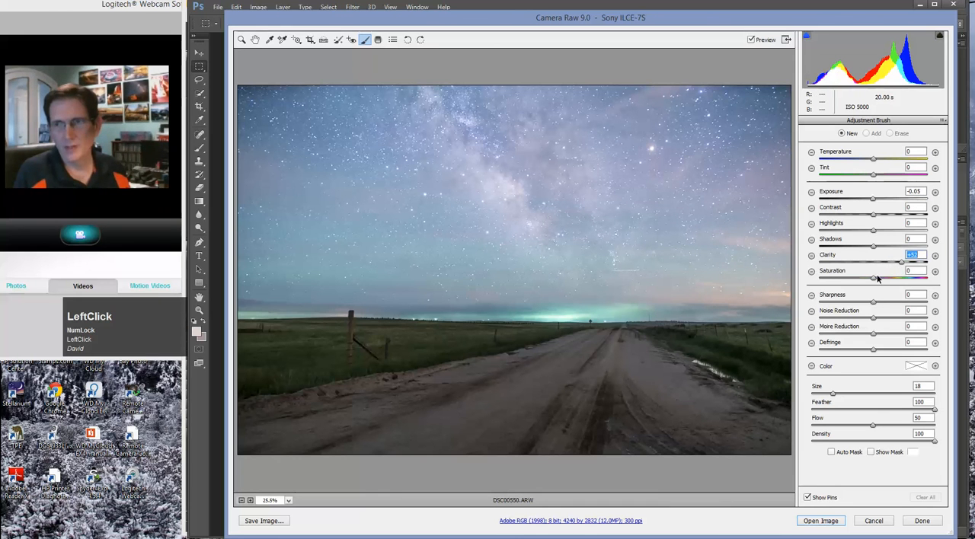
pyautogui.moveTo(876, 280); pyautogui.dragTo(878, 280)
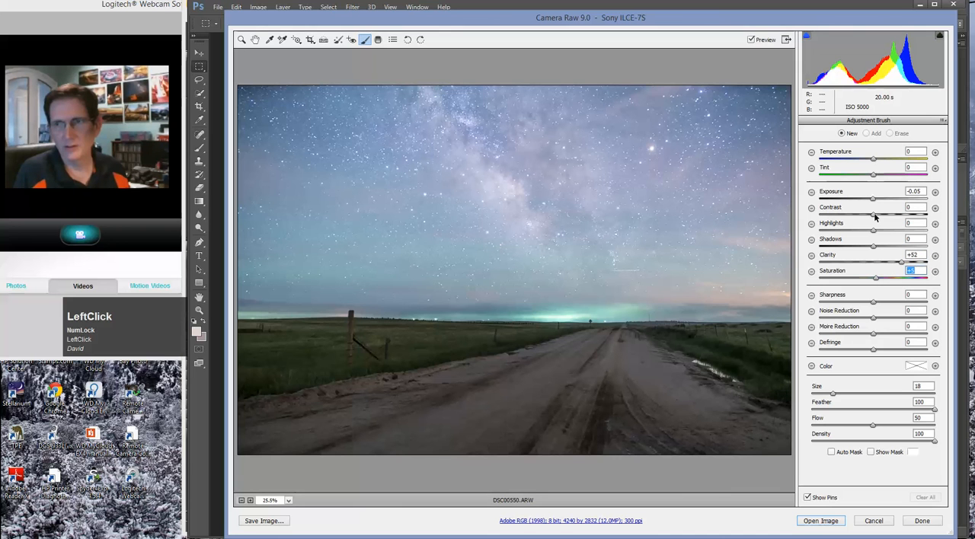
pyautogui.moveTo(877, 214); pyautogui.dragTo(875, 200)
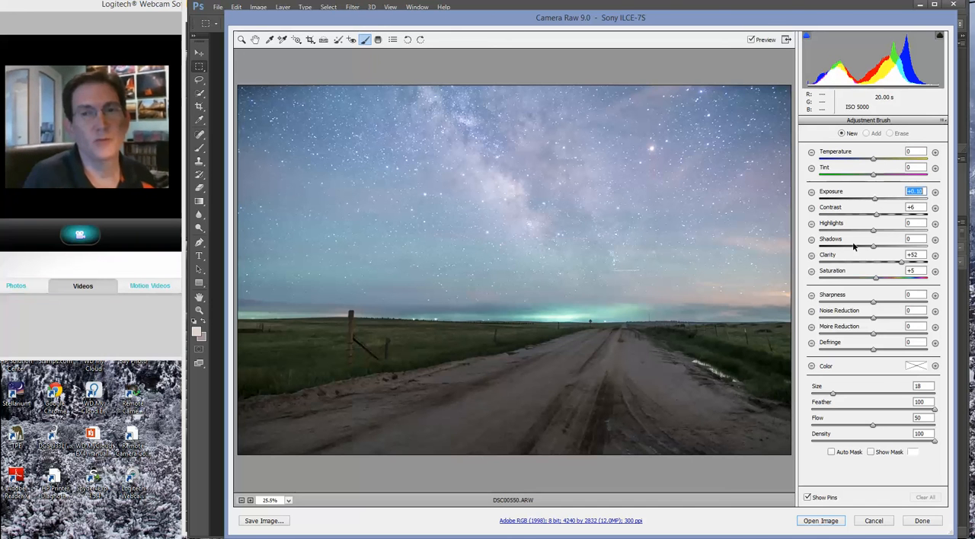
pyautogui.click(598, 279)
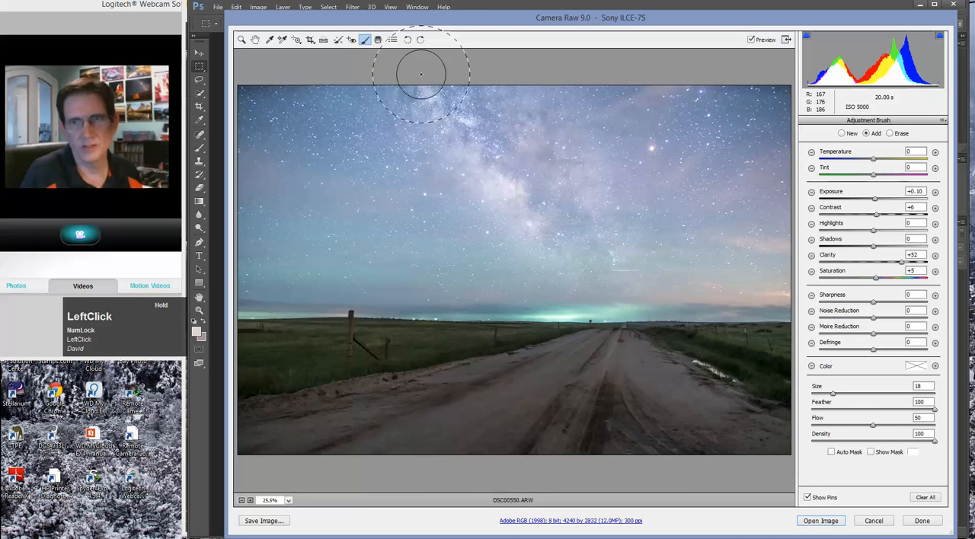
# Refine the Milky Way brush adjustment to exposure +0.05, clarity +57, highlights +9 and shadows -12
pyautogui.moveTo(609, 272)
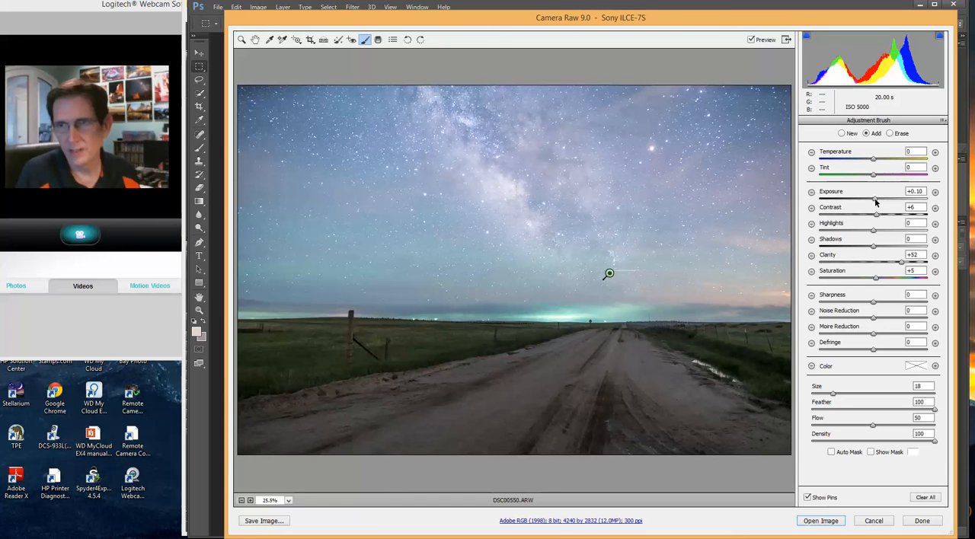
pyautogui.moveTo(875, 201); pyautogui.dragTo(874, 201)
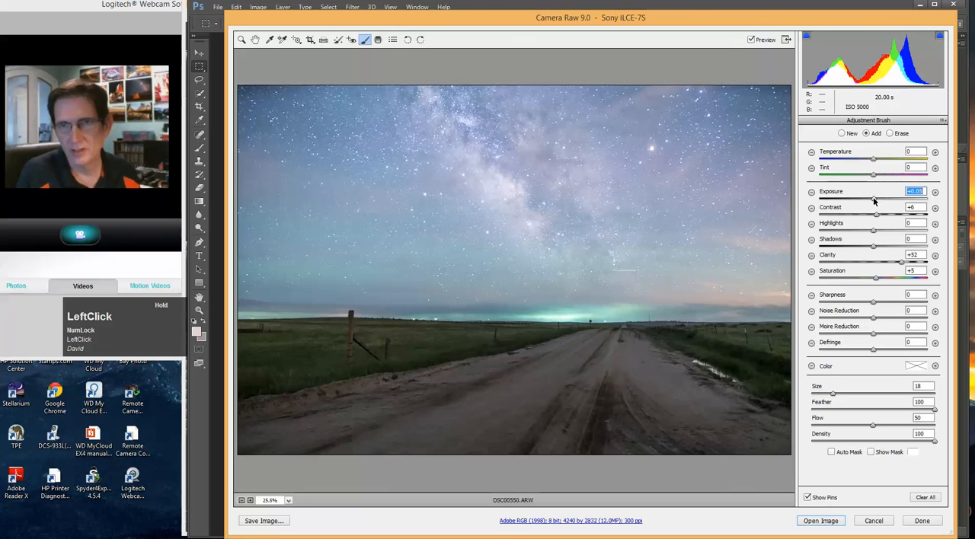
pyautogui.moveTo(904, 263); pyautogui.dragTo(906, 265)
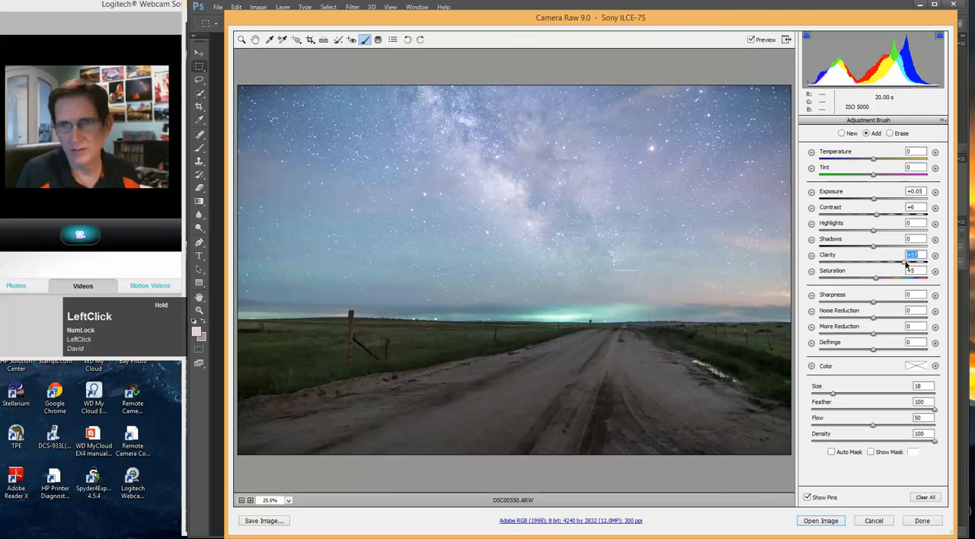
pyautogui.click(874, 233)
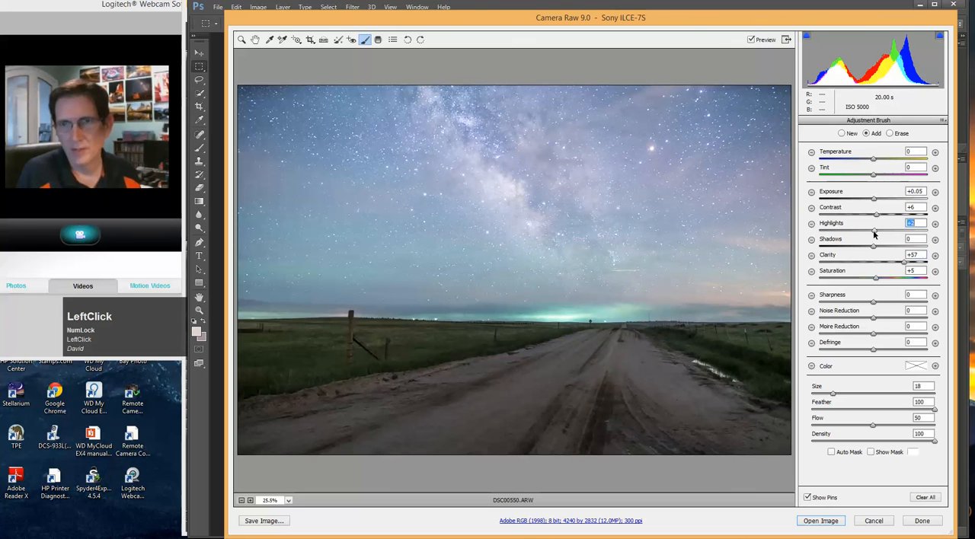
pyautogui.moveTo(876, 234); pyautogui.dragTo(866, 249)
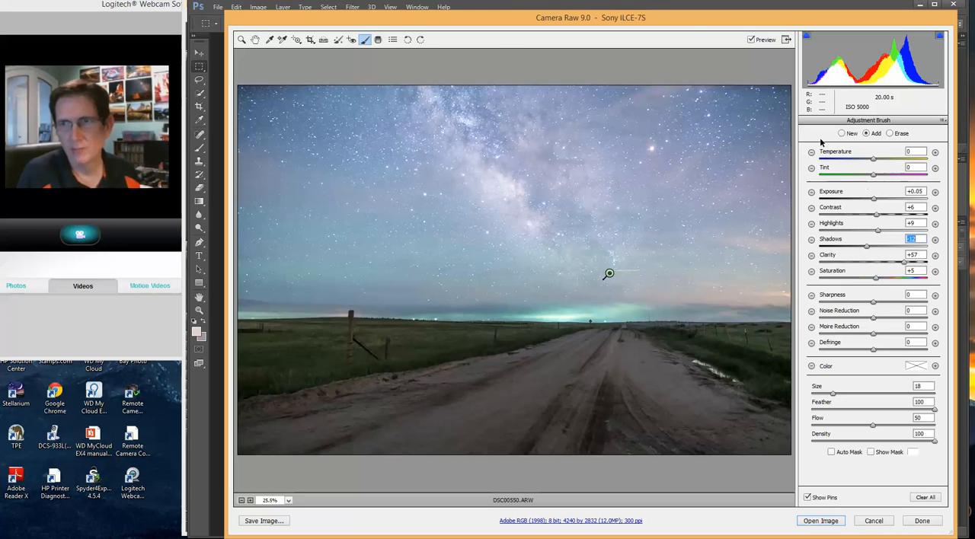
# Leave the brush and set the photo's overall exposure to -0.40 and shadows to +88
pyautogui.click(311, 42)
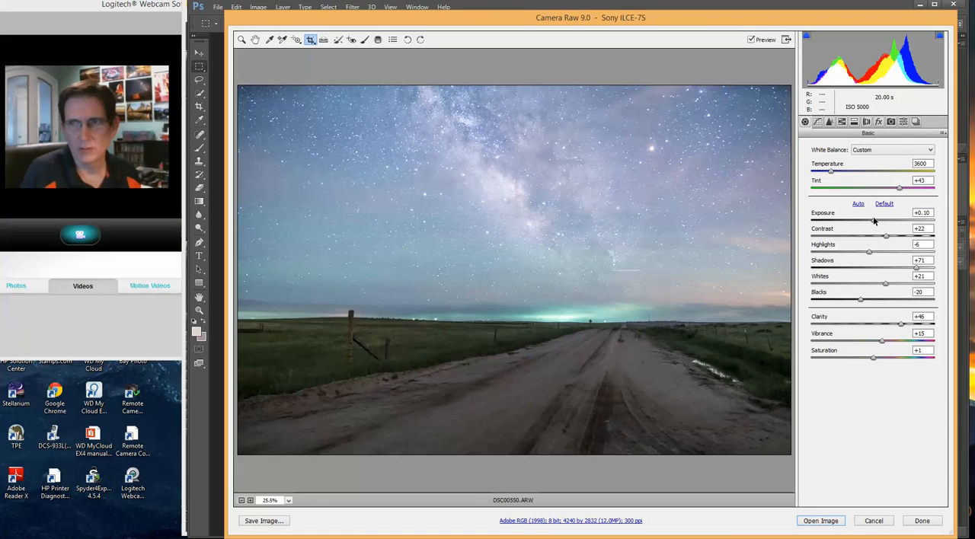
pyautogui.moveTo(877, 219); pyautogui.dragTo(871, 221)
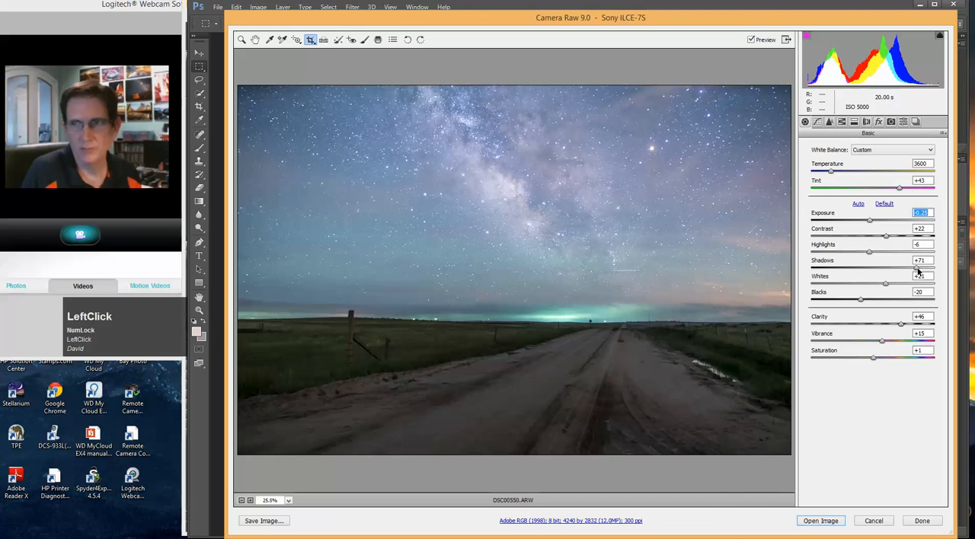
pyautogui.moveTo(918, 270); pyautogui.dragTo(924, 270)
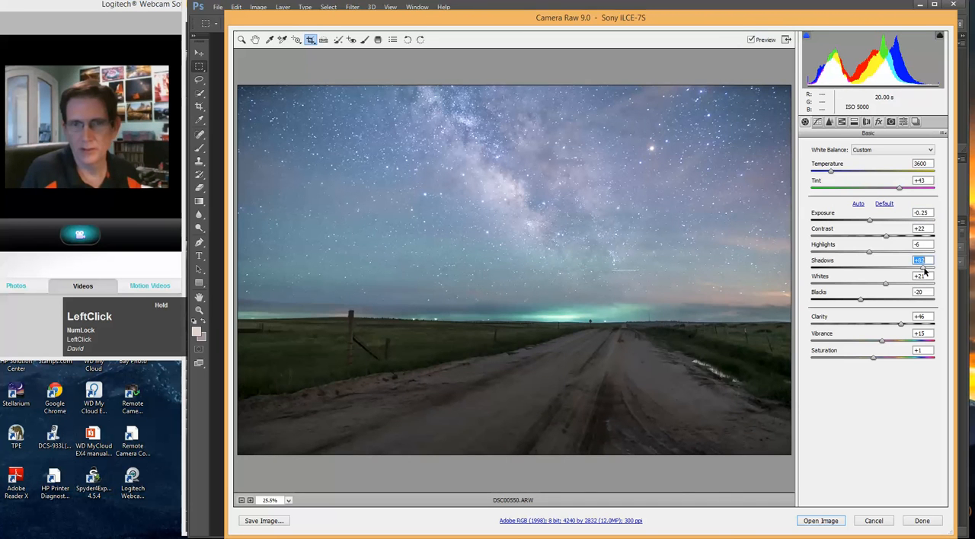
pyautogui.moveTo(927, 270); pyautogui.dragTo(928, 270)
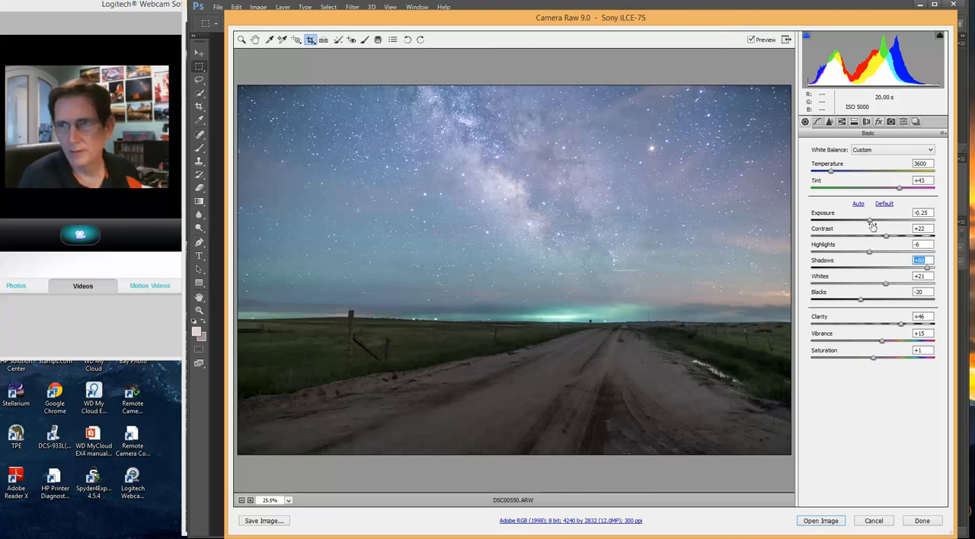
pyautogui.moveTo(869, 222); pyautogui.dragTo(867, 222)
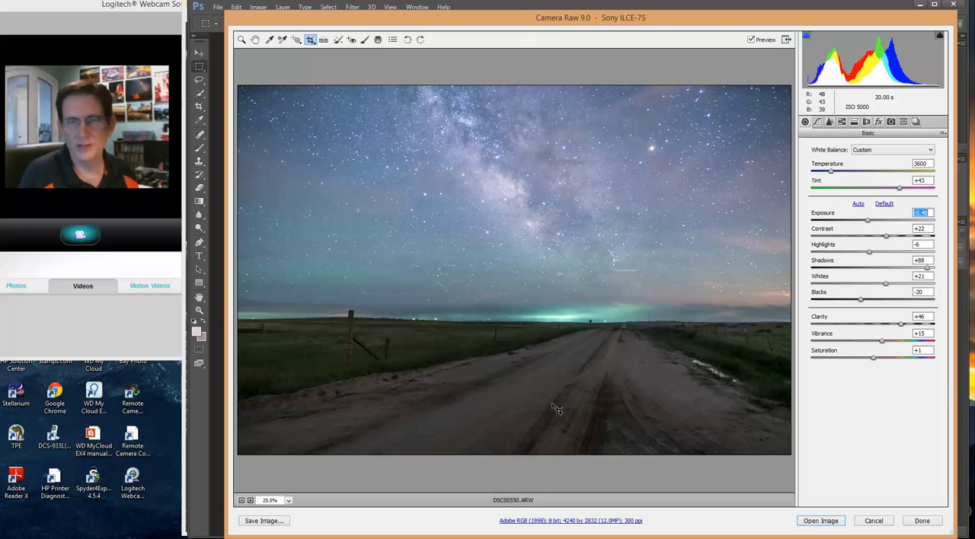
# Set the HSL saturation of the reds to +10 and their luminance to +9
pyautogui.click(842, 122)
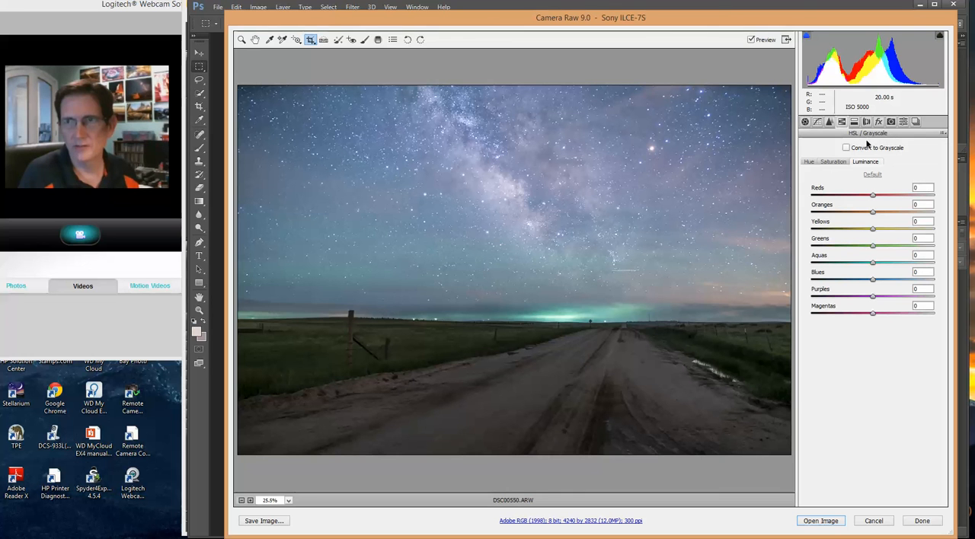
pyautogui.click(833, 163)
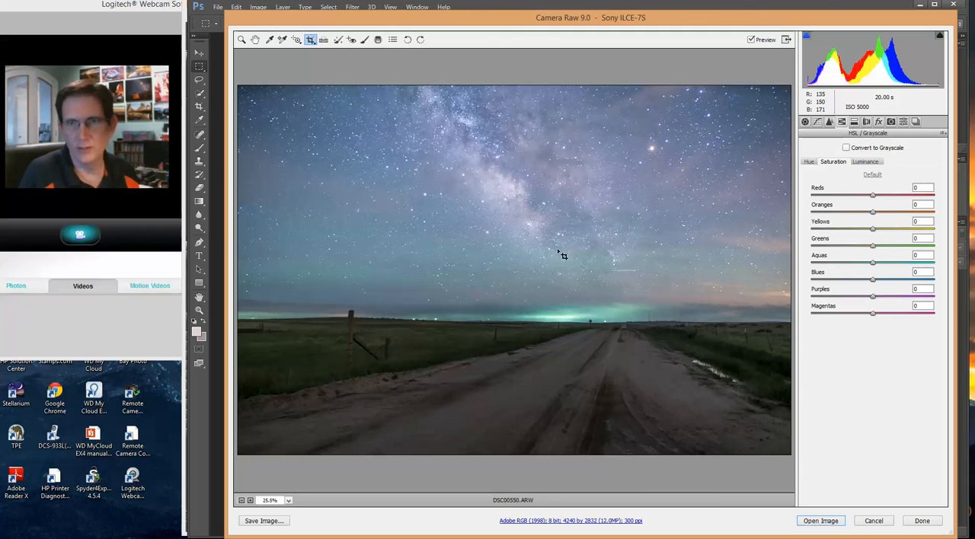
pyautogui.click(875, 196)
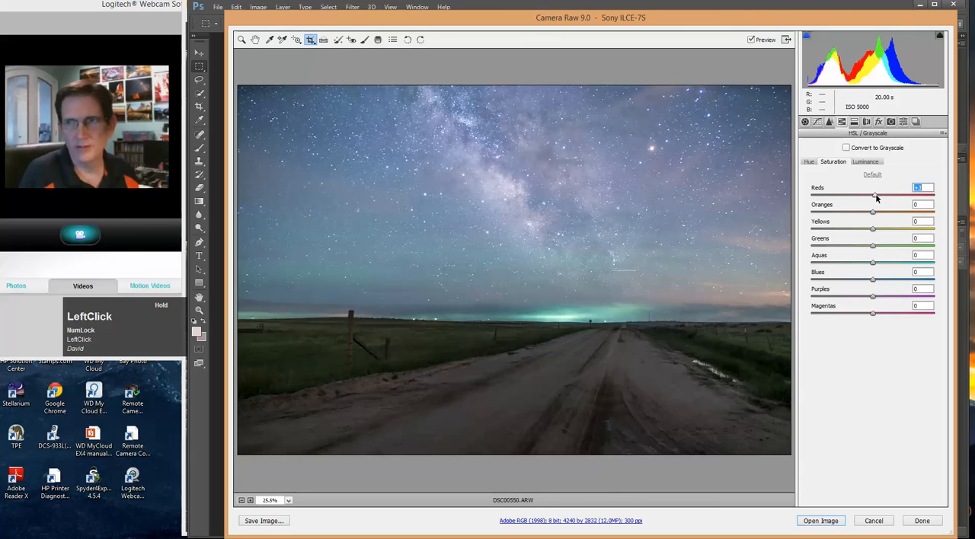
pyautogui.moveTo(877, 197); pyautogui.dragTo(877, 197)
pyautogui.click(864, 162)
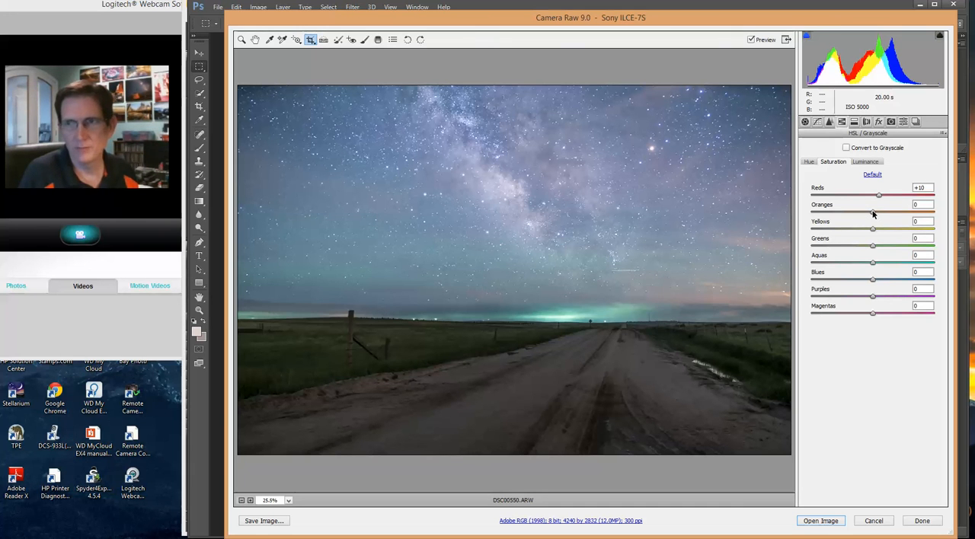
# Slightly raise the HSL saturation of the oranges and set their luminance to +7
pyautogui.click(873, 213)
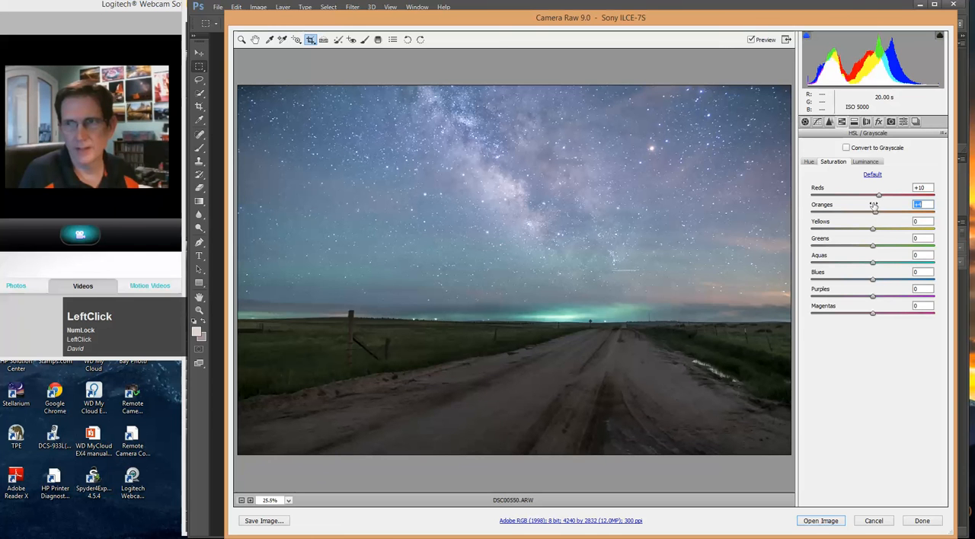
pyautogui.click(864, 162)
pyautogui.click(876, 213)
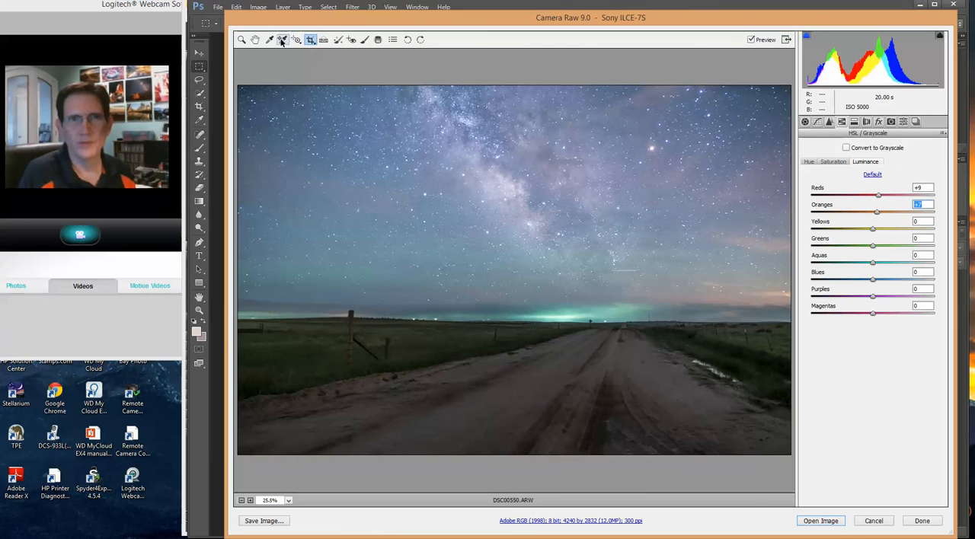
# Return to the basic white balance and tone adjustments
pyautogui.click(310, 43)
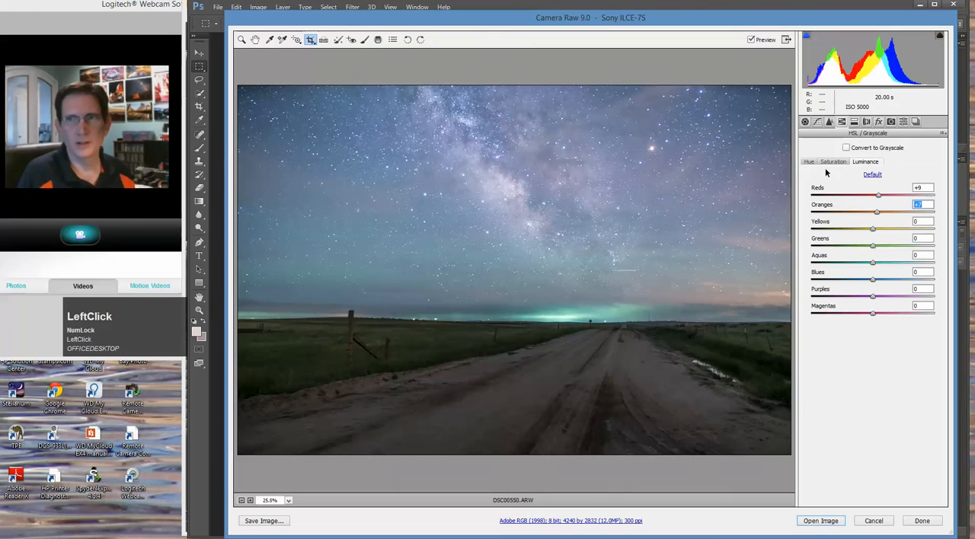
pyautogui.click(805, 123)
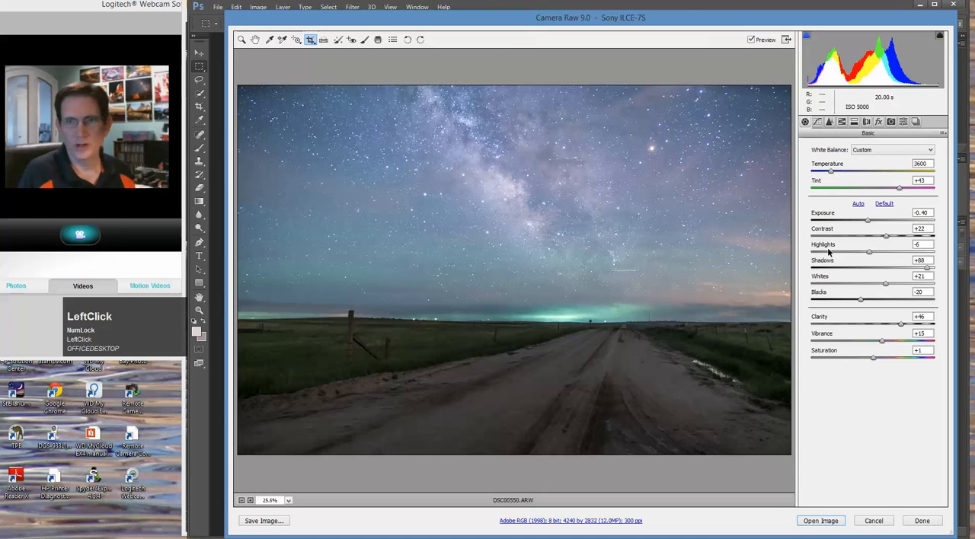